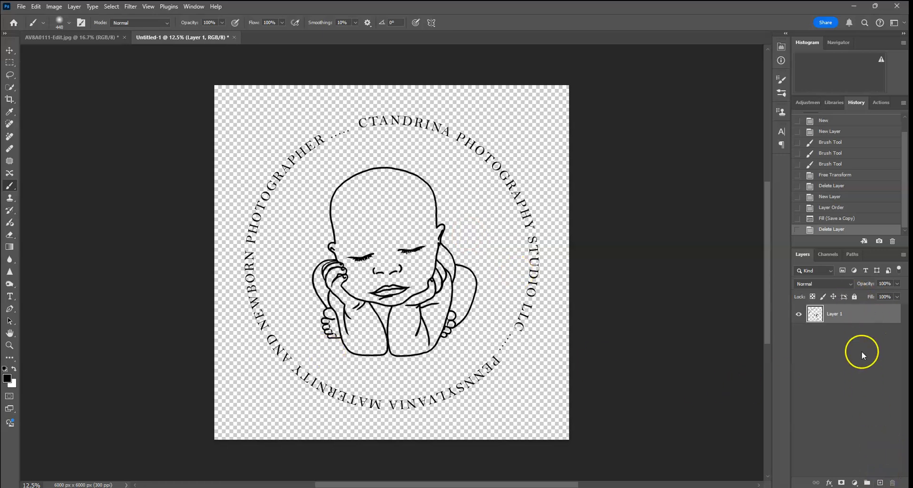
Add an empty layer beneath the logo layer and delete that layer again
left_click(879, 483)
left_click_drag(872, 322, 871, 342)
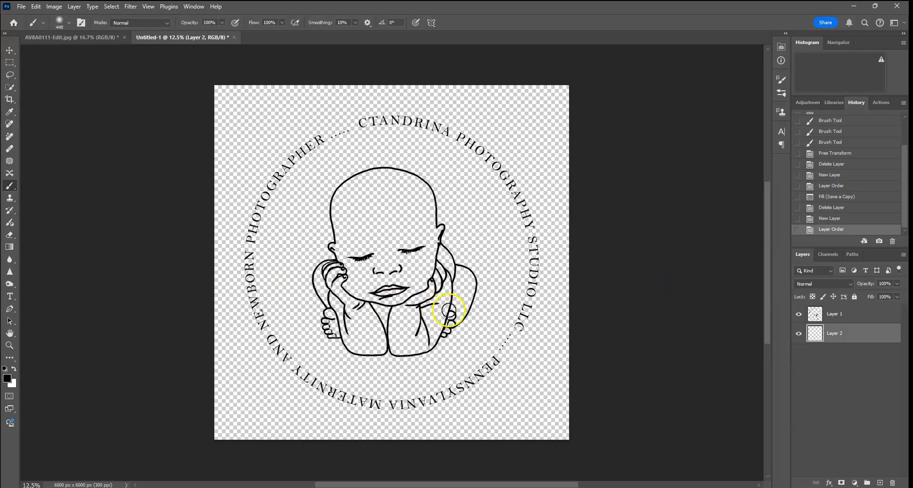
left_click_drag(897, 337, 900, 480)
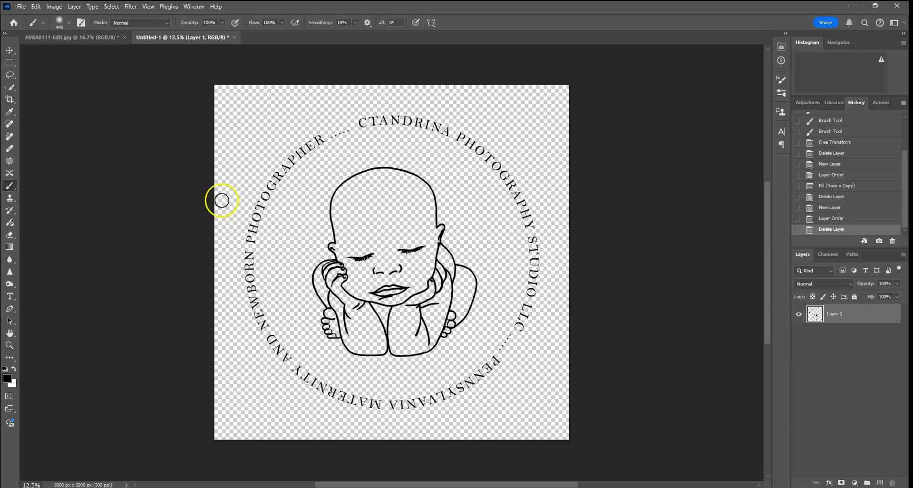
Resize the logo image to 5000 by 5000 pixels
left_click(54, 7)
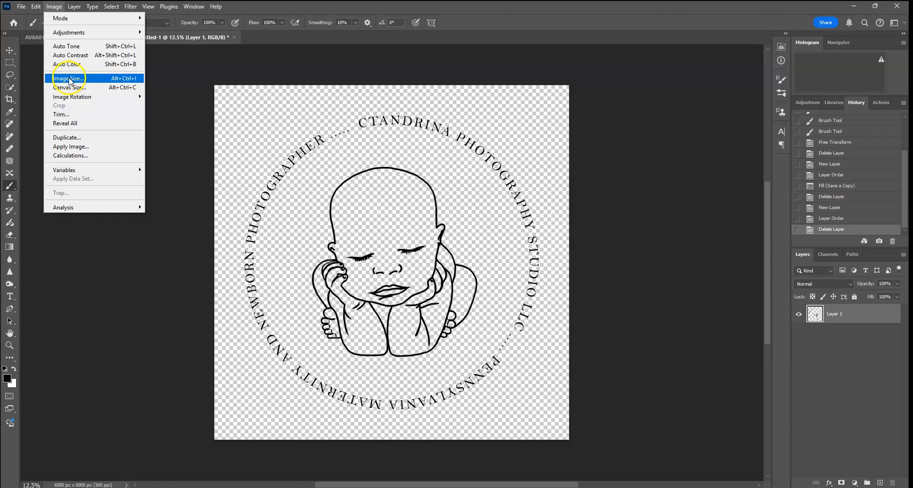
left_click(69, 79)
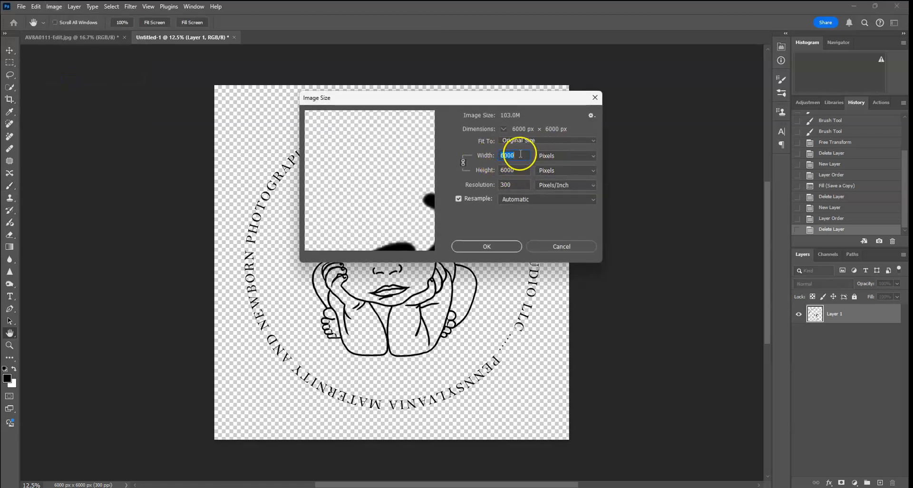
type("5000")
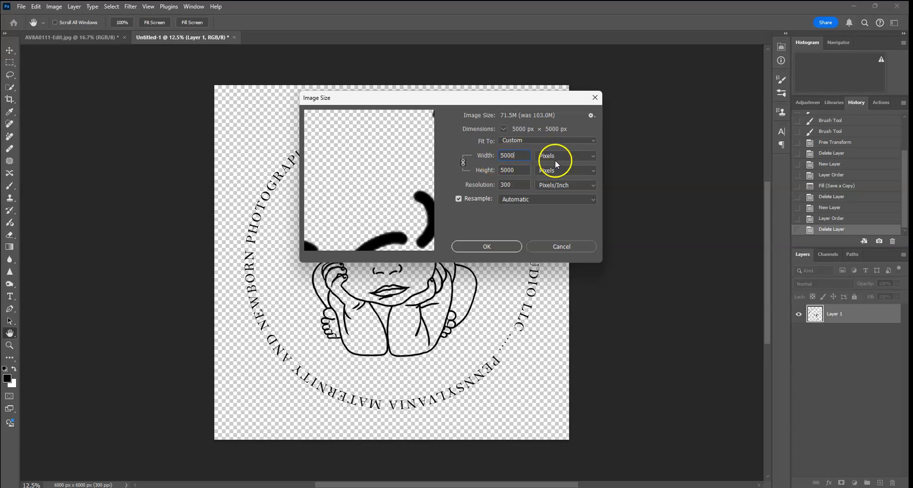
left_click(493, 246)
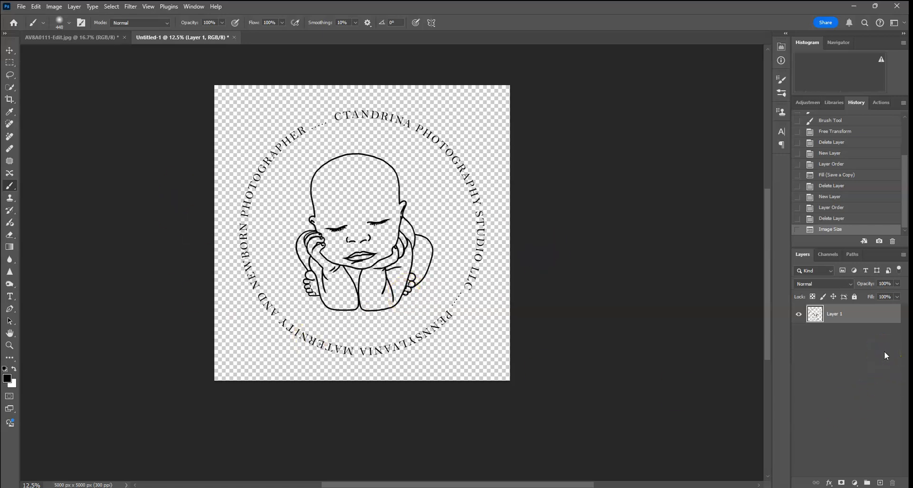
Invert the logo lines to white and invert them back to black
key("ctrl+i")
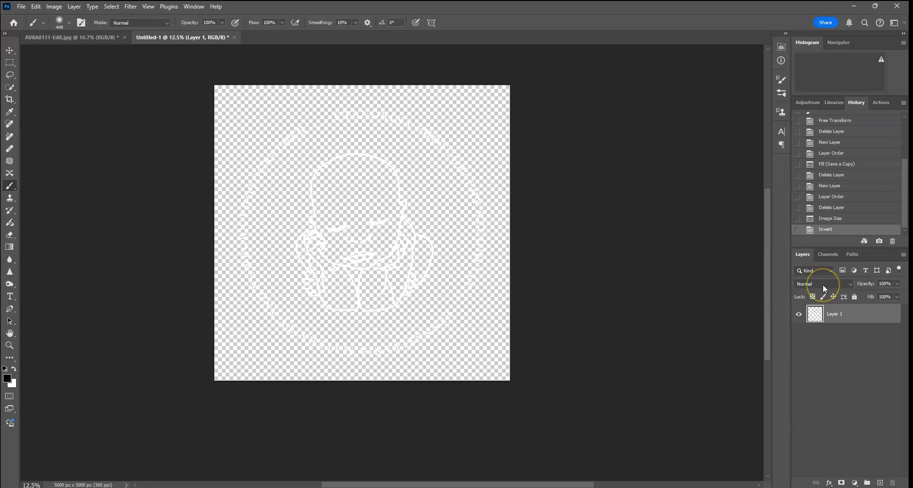
key("ctrl+i")
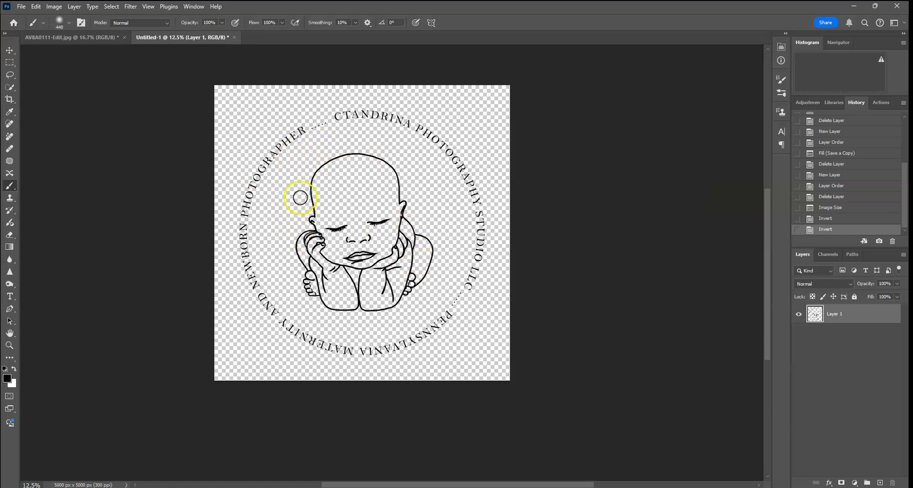
Apply a Black & White adjustment layer above the logo and merge the visible layers into one
left_click(808, 103)
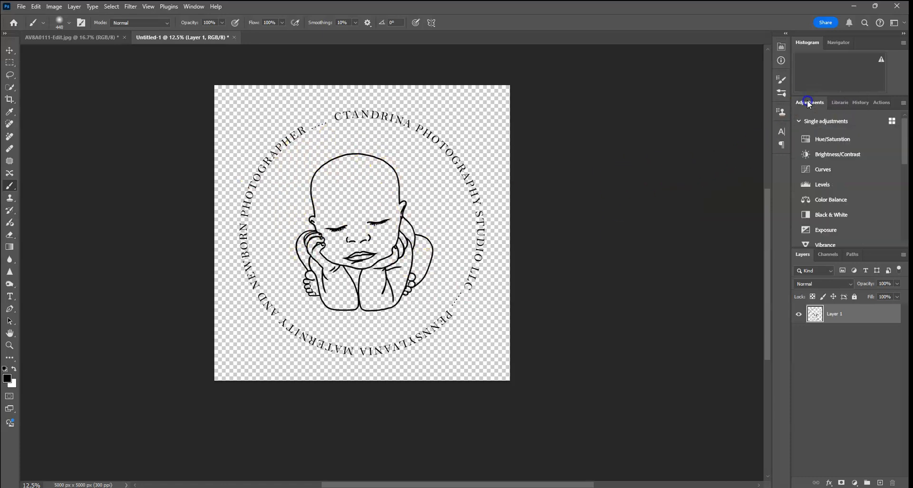
left_click(837, 215)
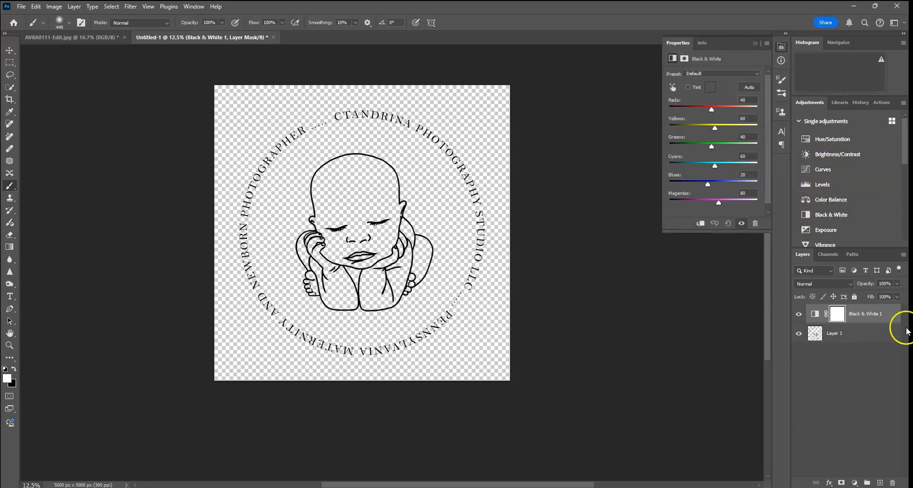
right_click(862, 337)
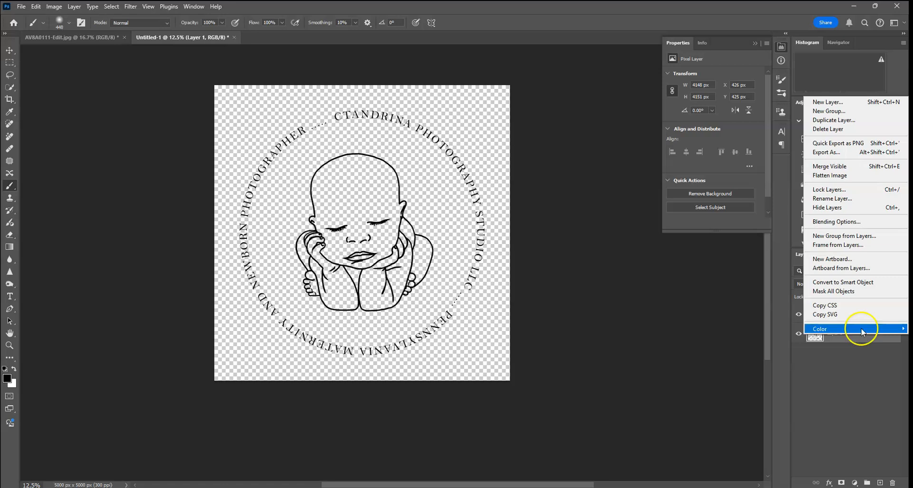
left_click(835, 170)
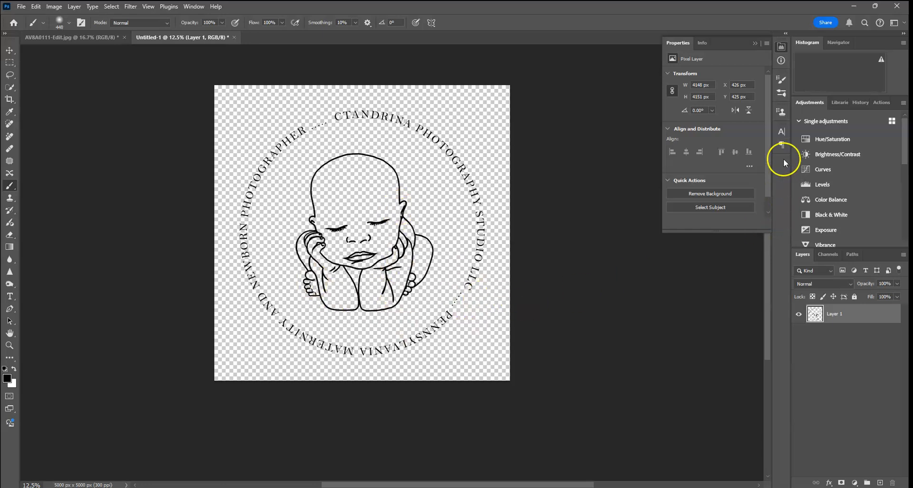
left_click(755, 43)
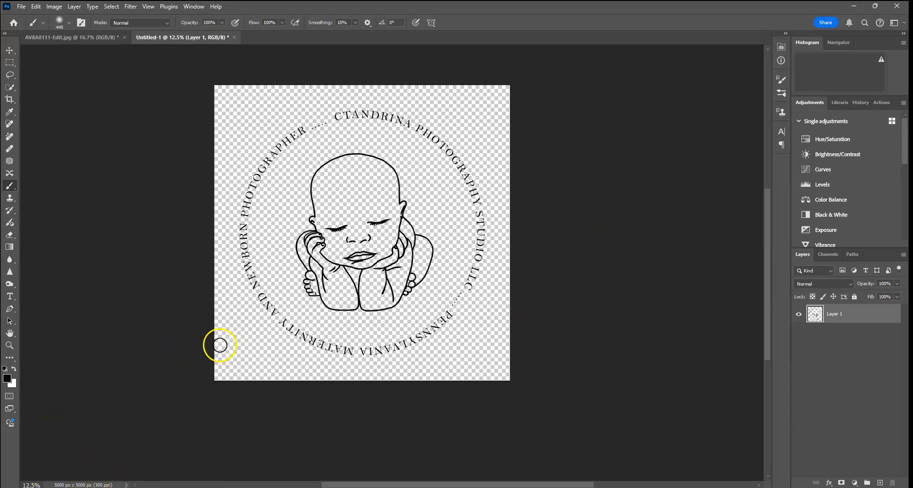
Define the logo as a brush preset named NewbornLogo
left_click(38, 7)
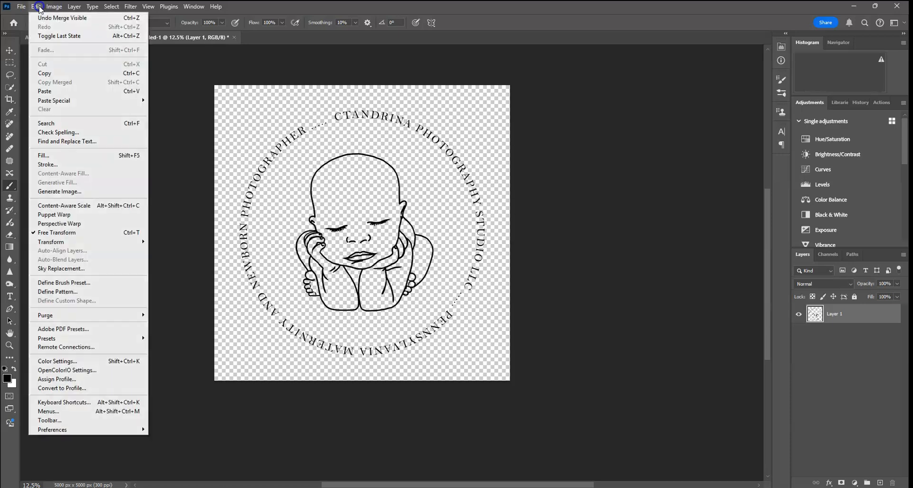
left_click(83, 285)
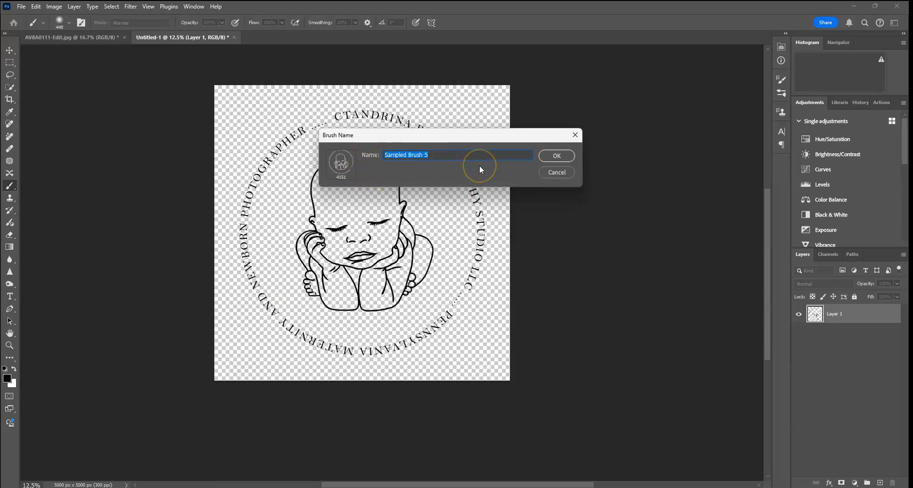
type("NewbornLogo")
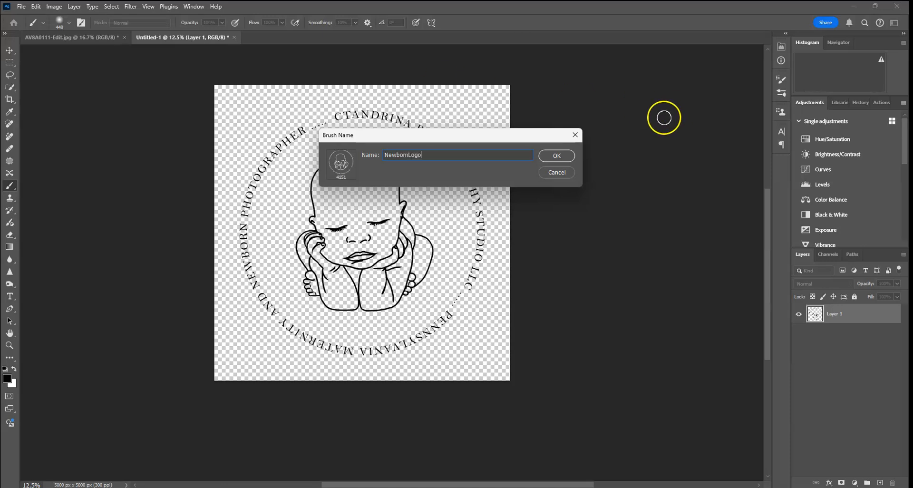
left_click(555, 156)
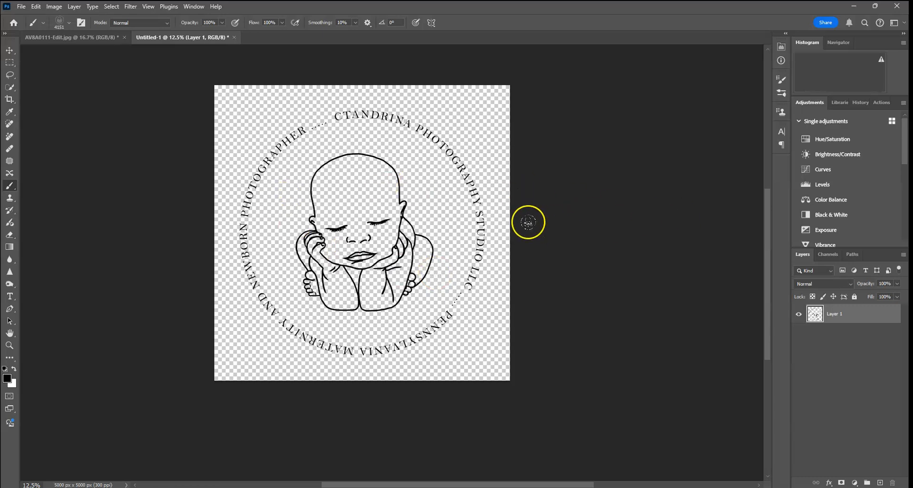
Examine the NewbornLogo entry among the brush presets and the available preset management options
left_click(68, 24)
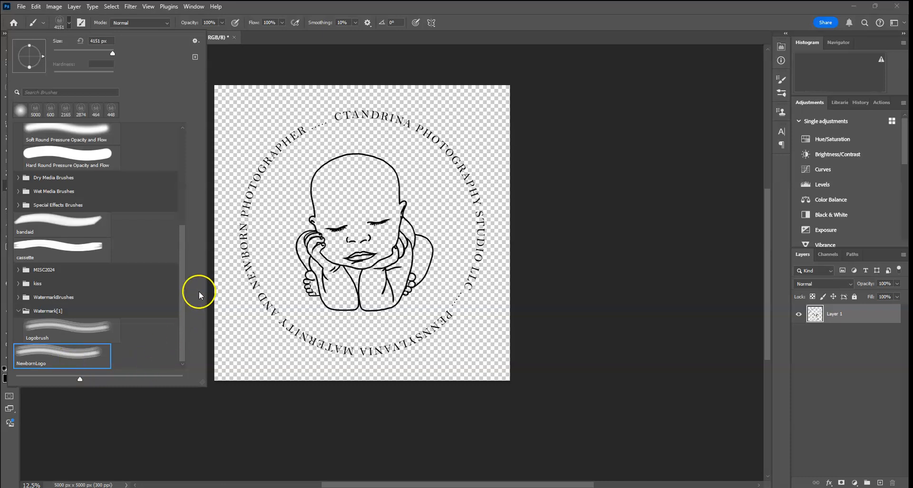
left_click(195, 41)
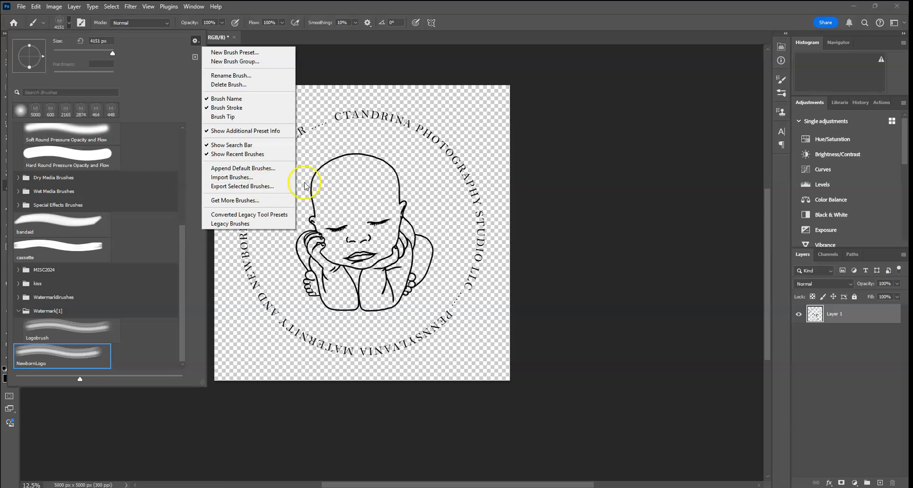
left_click(644, 80)
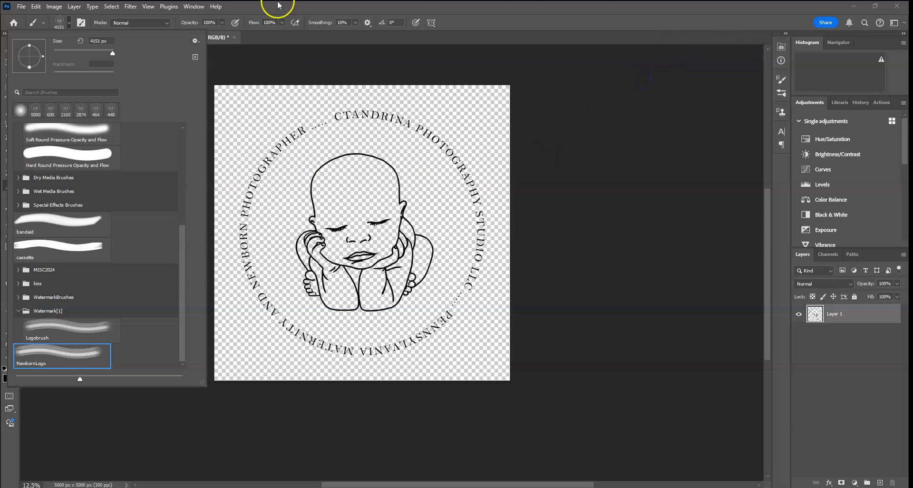
double_click(608, 9)
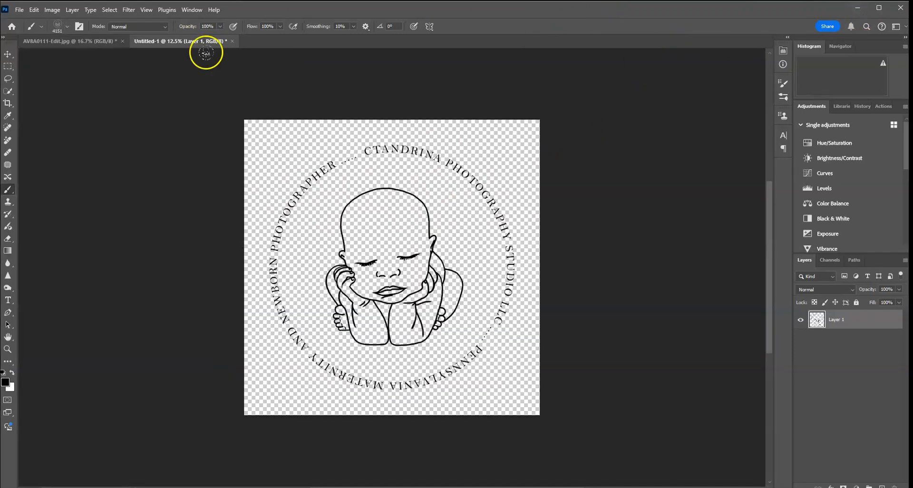
Switch to the AV8A0111-Edit.jpg photo and stamp the NewbornLogo brush at its centre on a new layer
left_click(99, 41)
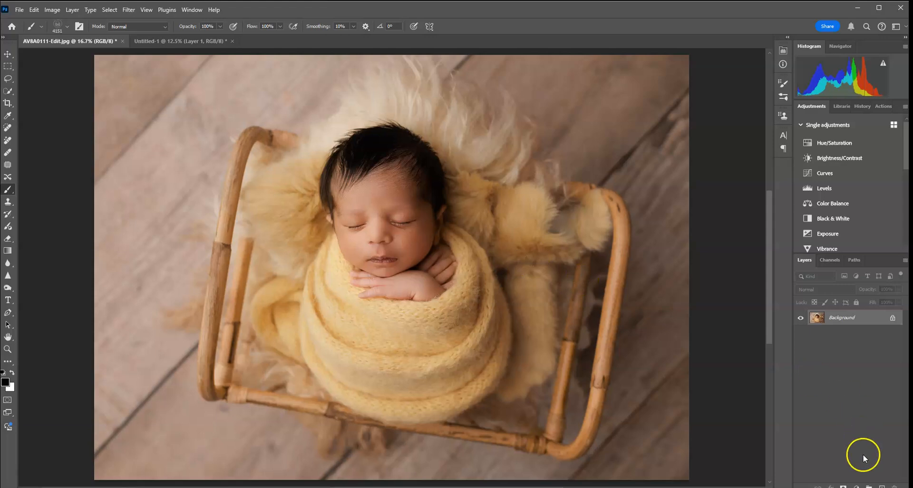
left_click(881, 485)
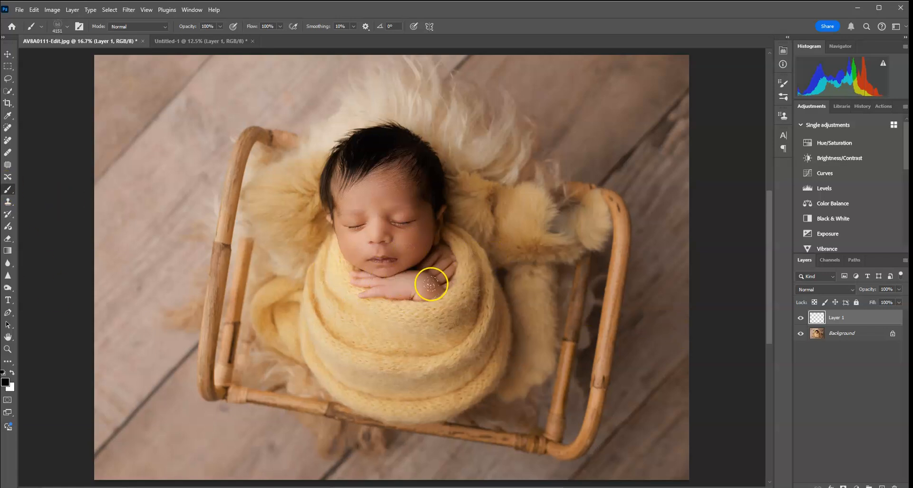
left_click(393, 253)
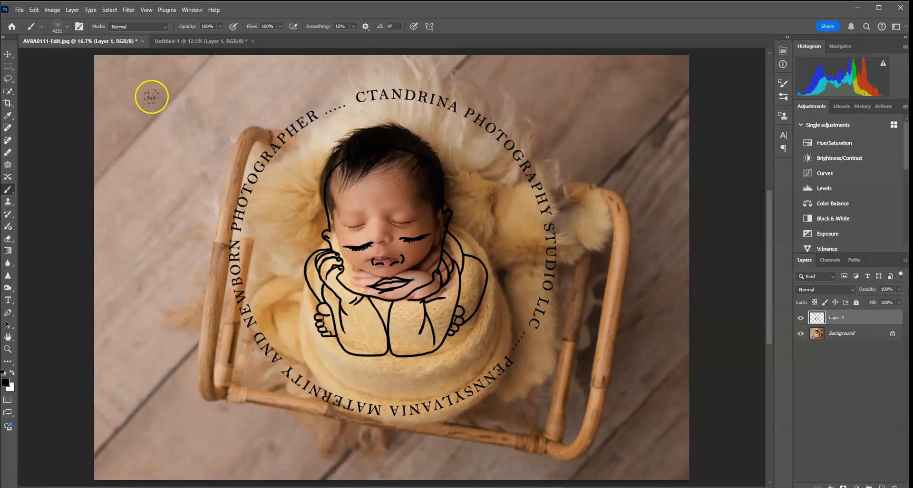
Scale the stamped logo to about 12% and place it on the fur left of the baby's head
left_click(8, 54)
left_click_drag(555, 89, 256, 362)
left_click_drag(252, 392, 287, 201)
left_click(465, 27)
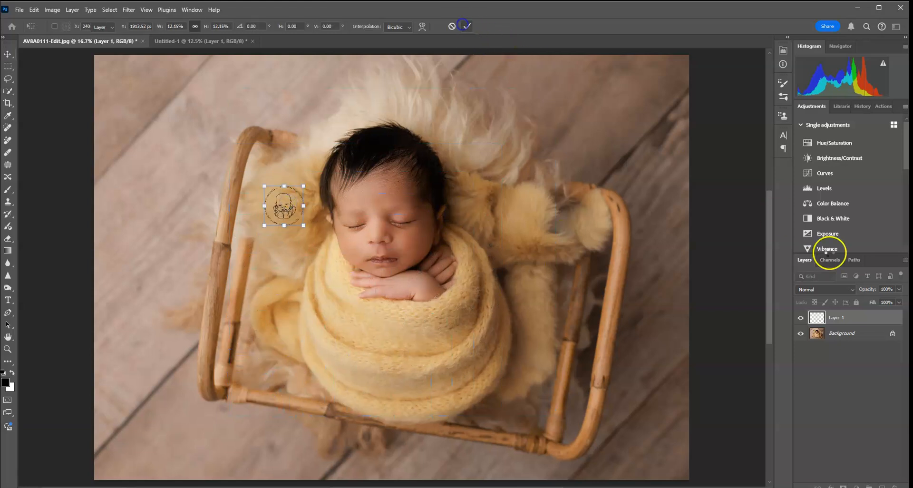
Replace the stamped logo layer with a new empty layer and activate the Brush tool
left_click_drag(891, 320, 894, 486)
left_click(881, 486)
left_click(5, 189)
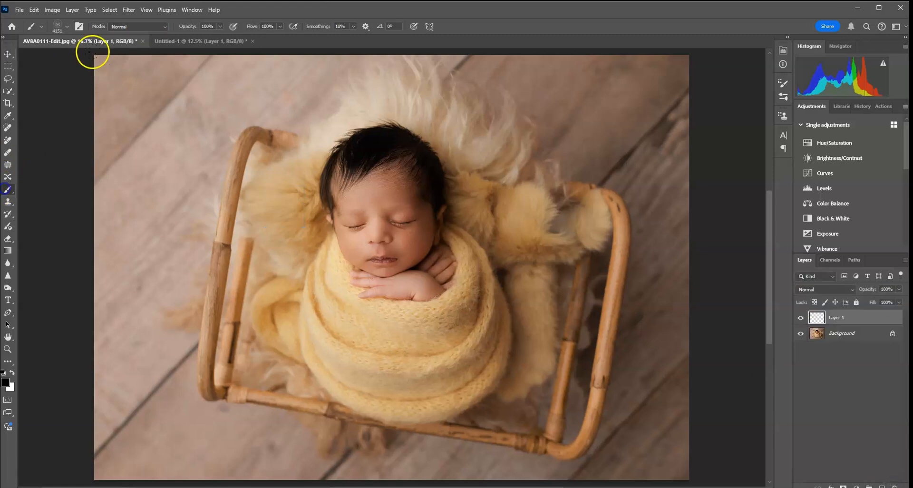
Reduce the NewbornLogo brush to 365 px and stamp a black logo on the fur left of the baby's head
left_click(66, 30)
left_click_drag(107, 56, 92, 58)
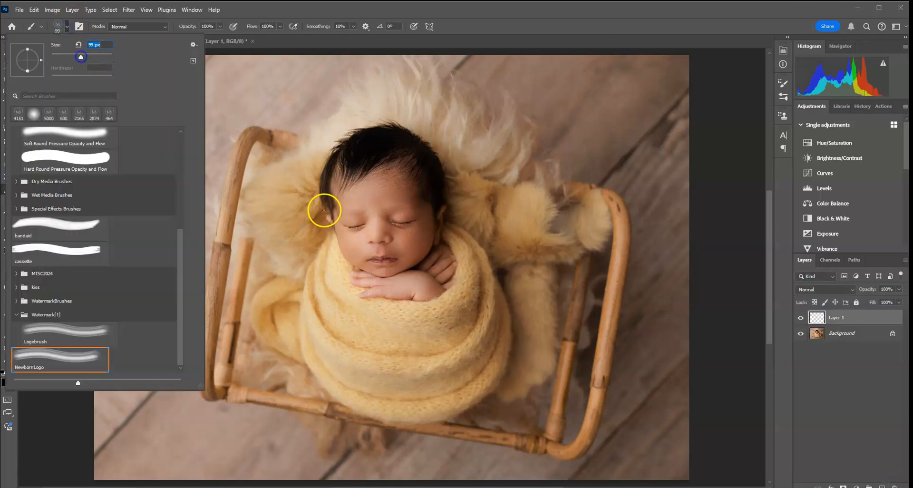
left_click(100, 56)
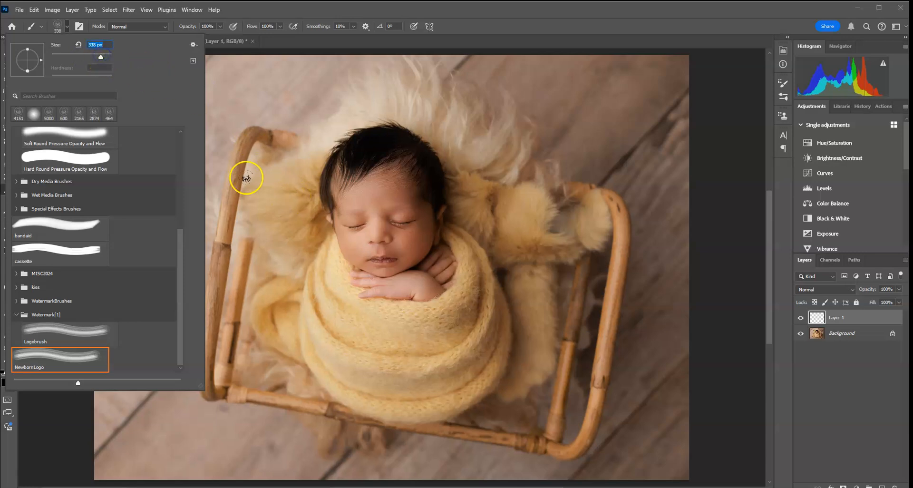
left_click(408, 10)
left_click(285, 205)
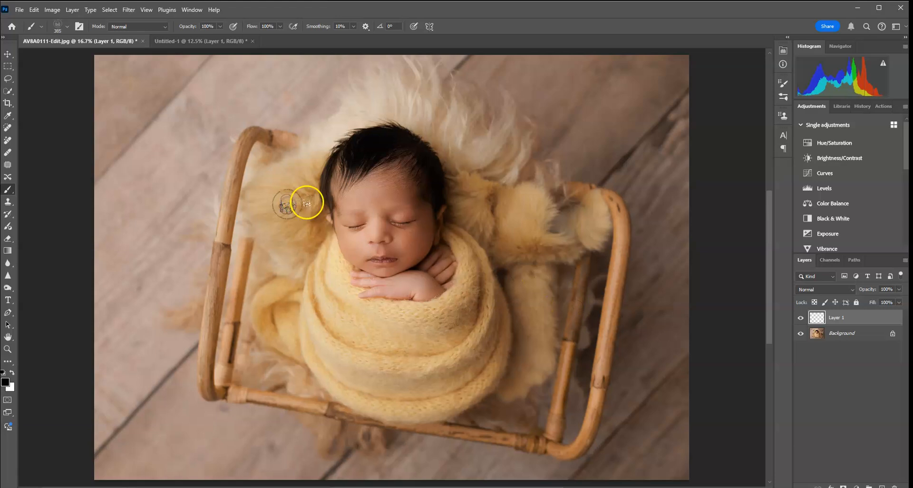
Hide the black logo layer and stamp a white logo on a new layer left of the baby's head
left_click(800, 319)
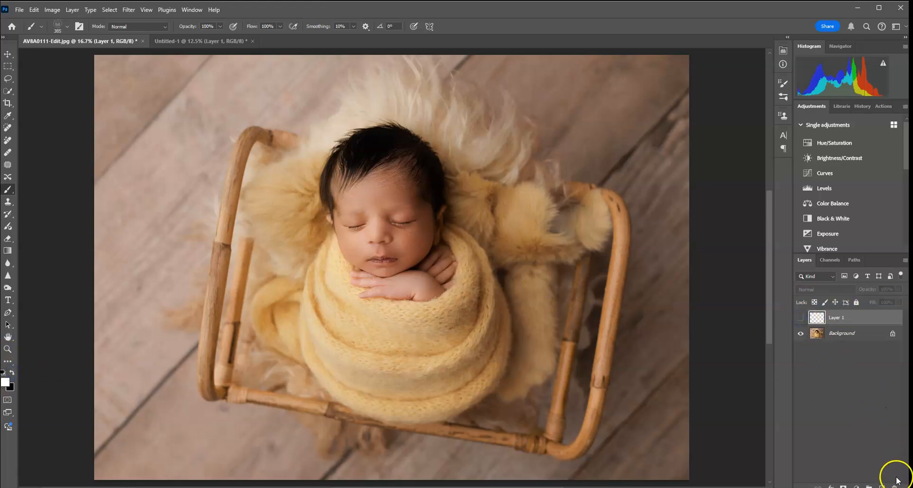
left_click(878, 484)
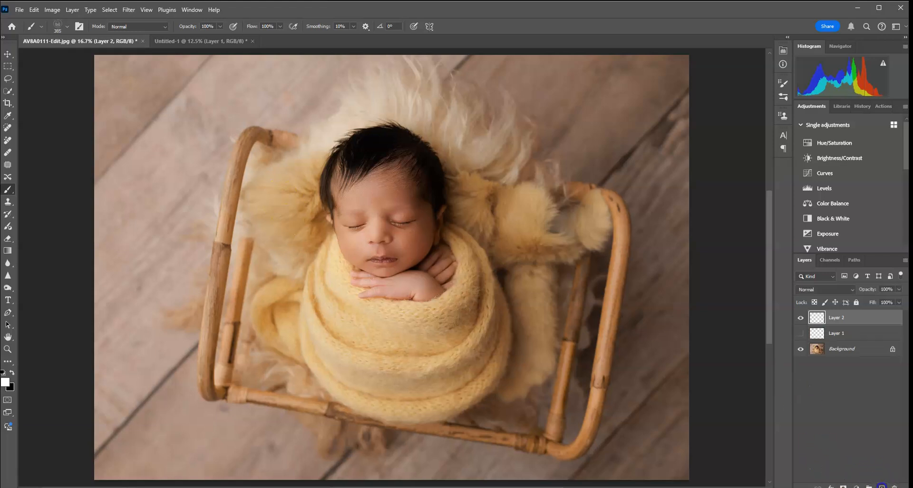
left_click(289, 219)
Set the foreground color to red and stamp a red logo just above the white one
left_click(6, 381)
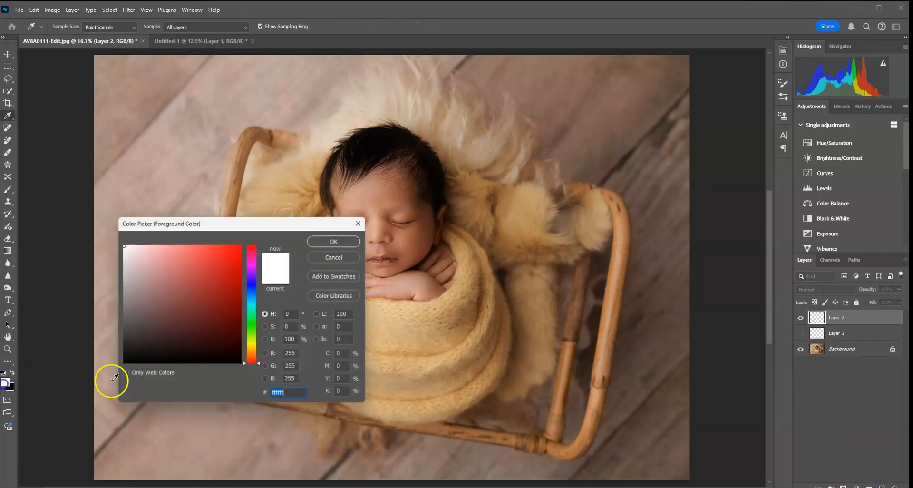
left_click(217, 267)
left_click(340, 245)
left_click(280, 187)
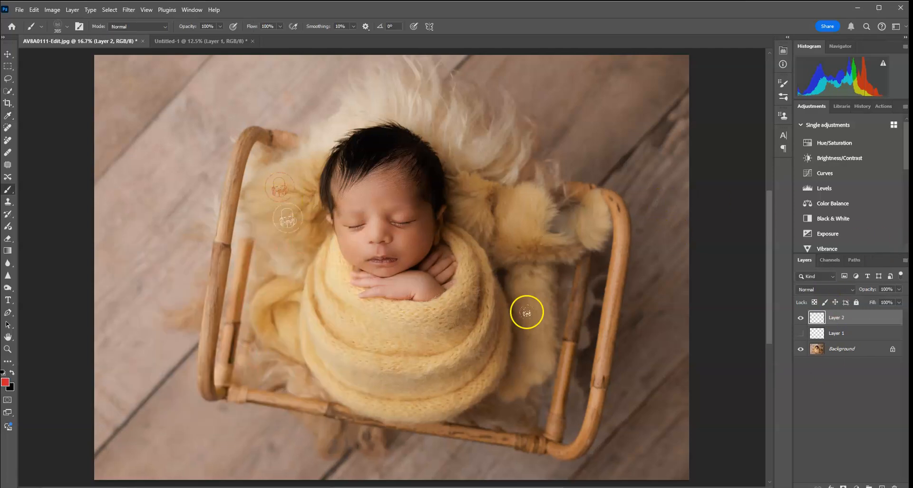
Scale the red and white logos up together to about 124%
left_click(8, 54)
left_click(302, 171)
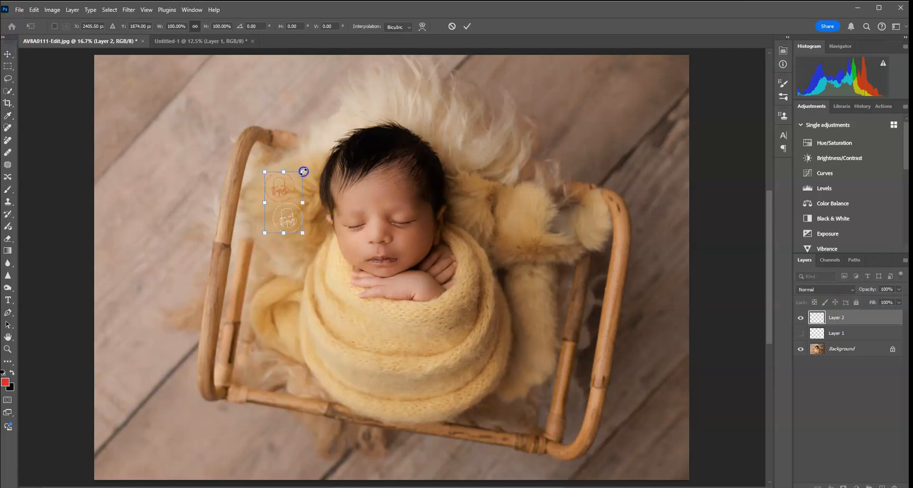
left_click_drag(302, 172, 309, 156)
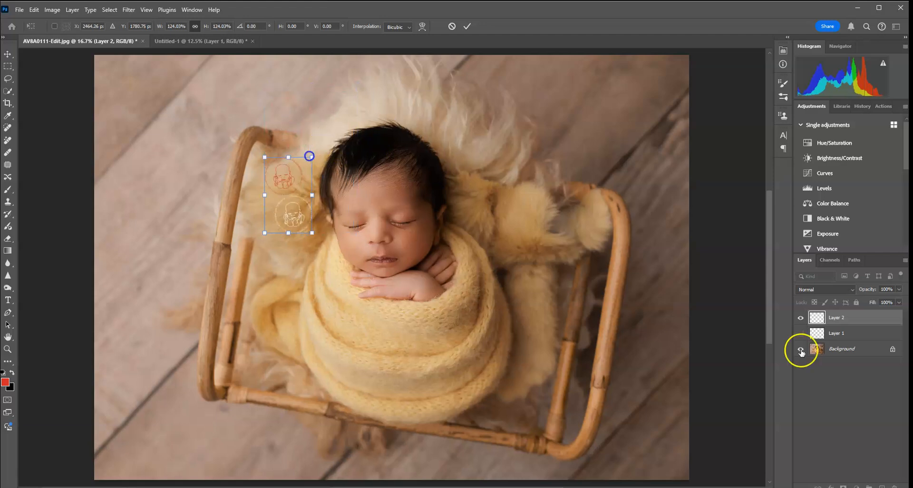
Delete Layer 1 and Layer 2 so only the Background photo layer is left
left_click(873, 334)
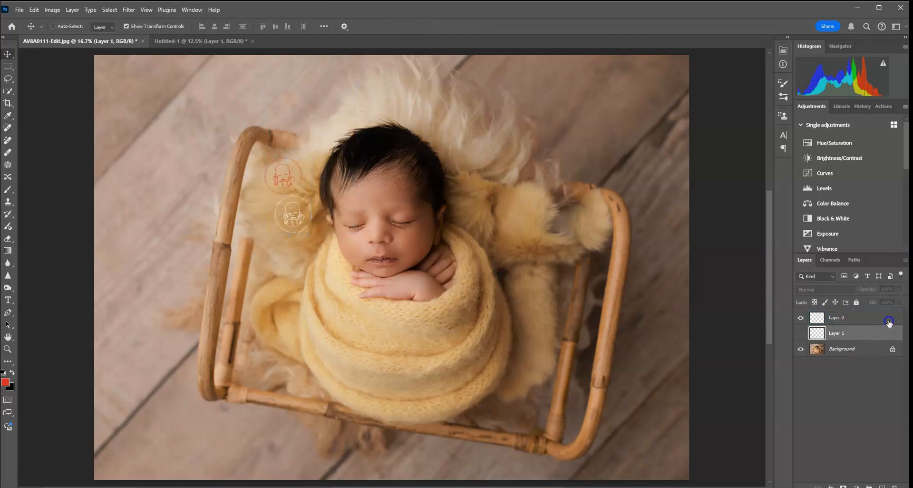
left_click(885, 318, "shift")
left_click_drag(886, 335, 898, 485)
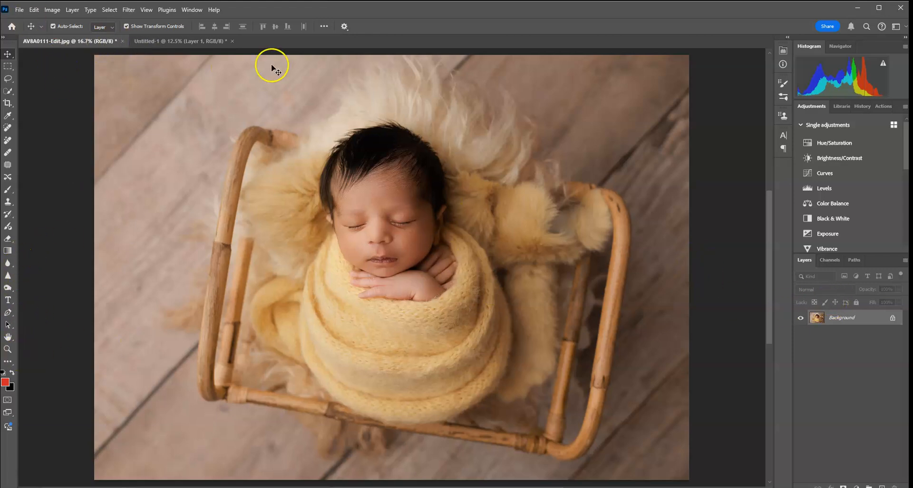
Place BlackGridHorizontaltTEXT from the Watermarks folder as an embedded layer and enlarge it to span the photo's full height
left_click(19, 10)
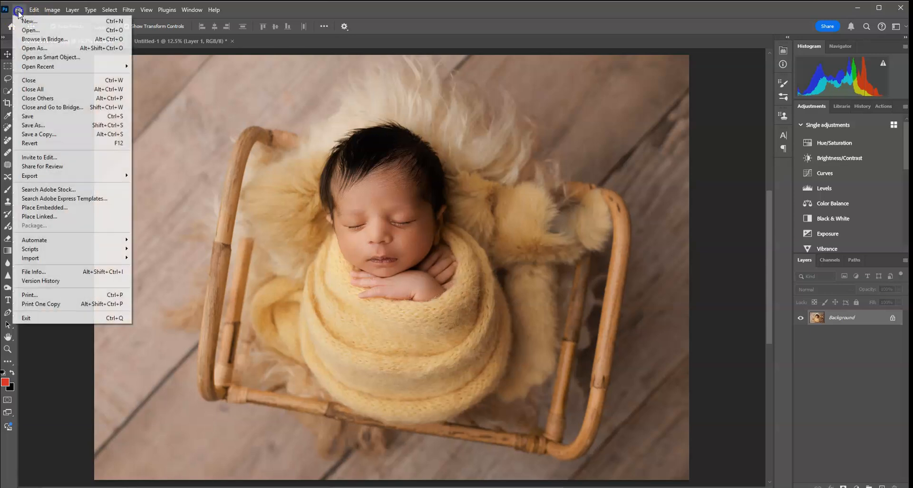
left_click(49, 208)
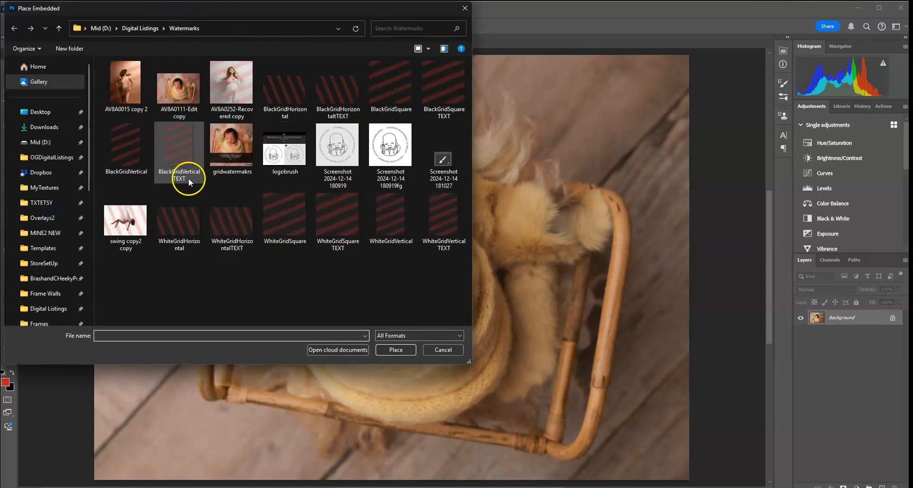
double_click(352, 95)
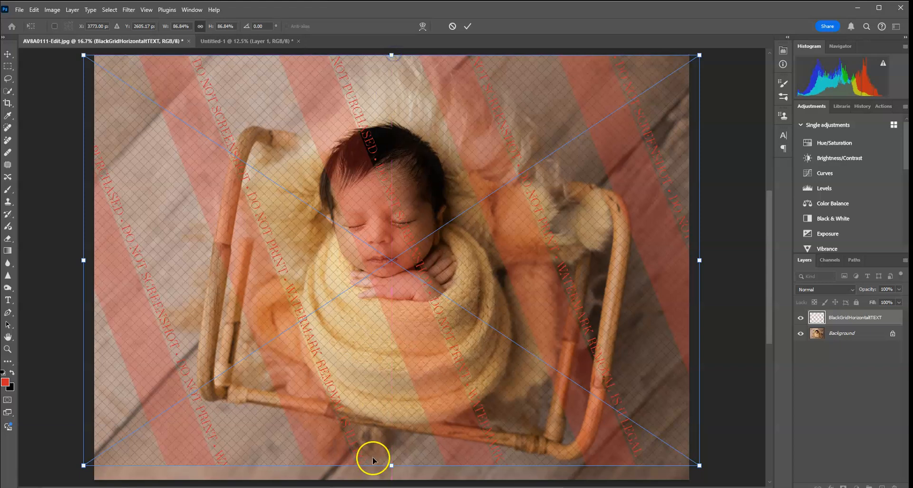
left_click_drag(390, 463, 391, 479)
left_click(468, 26)
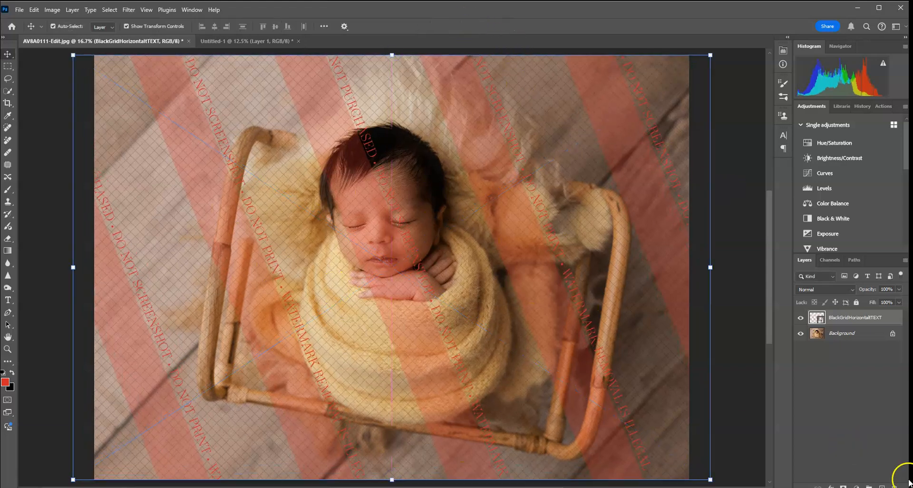
Stamp a red NewbornLogo at 2874 px over the baby on a new layer and lower that layer's opacity to about 32%
left_click(882, 485)
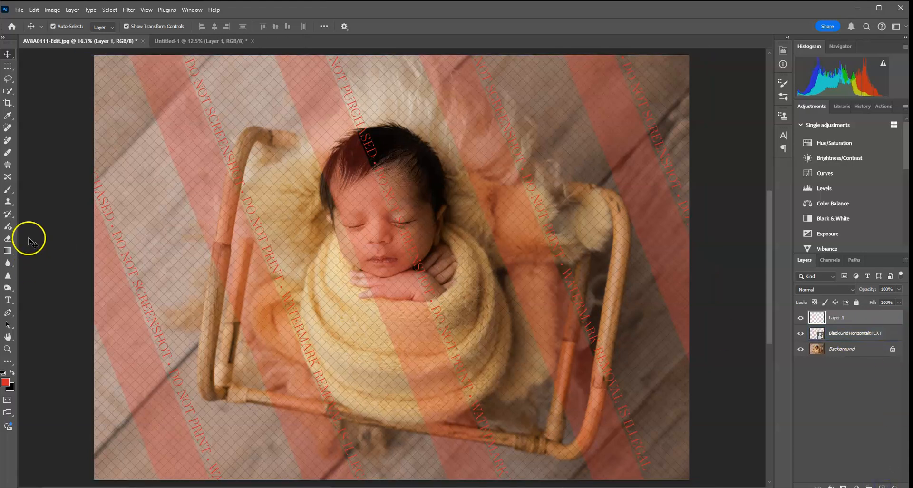
left_click(8, 189)
left_click(66, 26)
left_click_drag(104, 55, 108, 54)
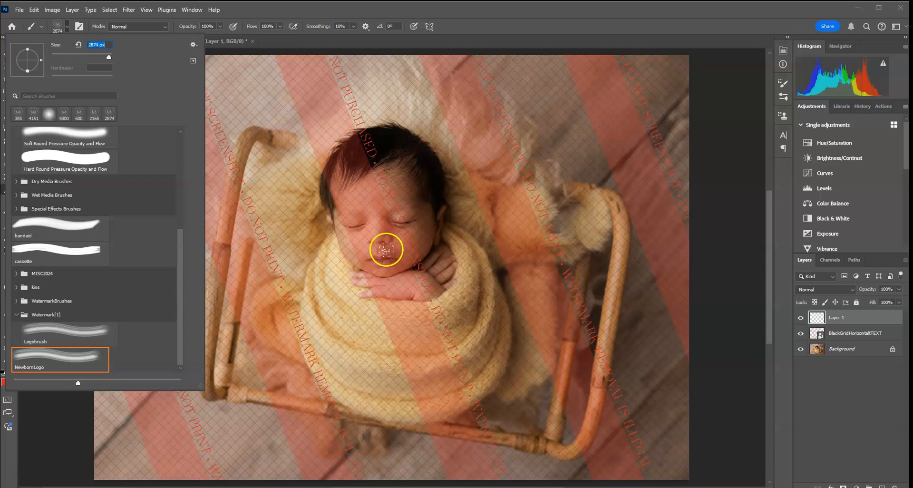
left_click(386, 249)
left_click(898, 289)
left_click_drag(874, 300, 869, 301)
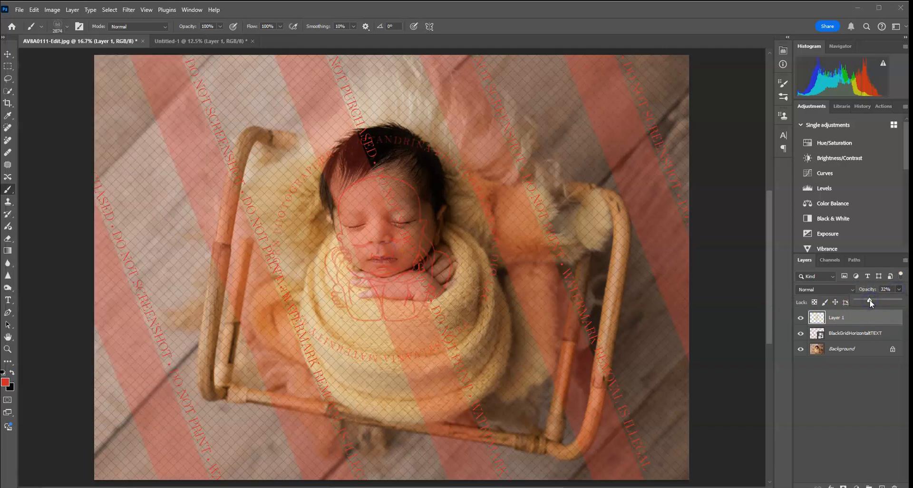
Delete the Background photo layer and merge the visible logo and text grid layers into one
left_click_drag(859, 352, 895, 485)
right_click(854, 334)
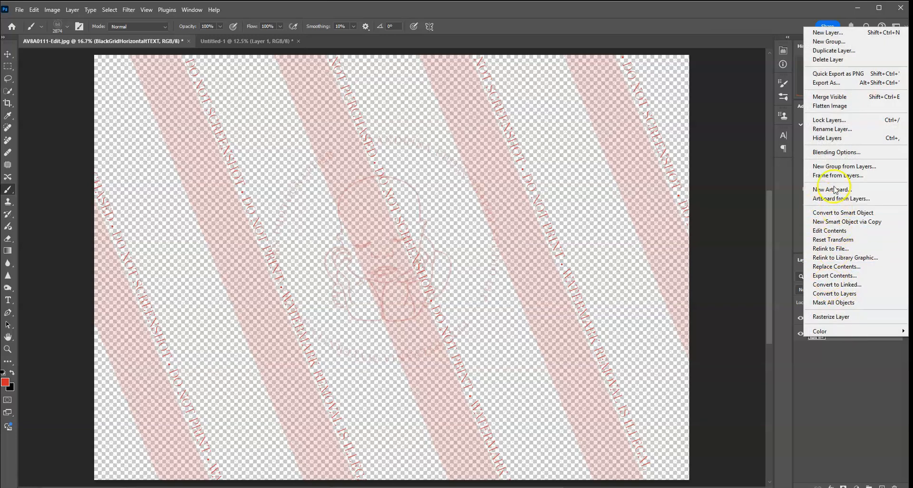
left_click(848, 355)
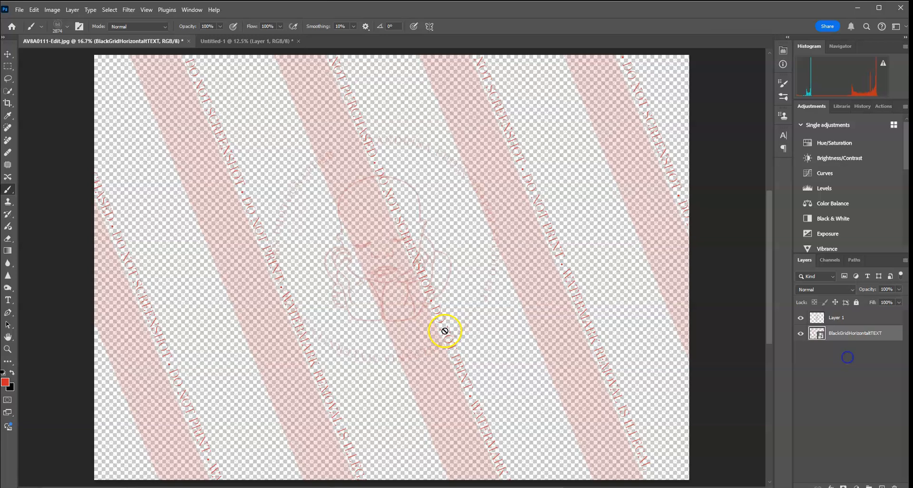
right_click(855, 322)
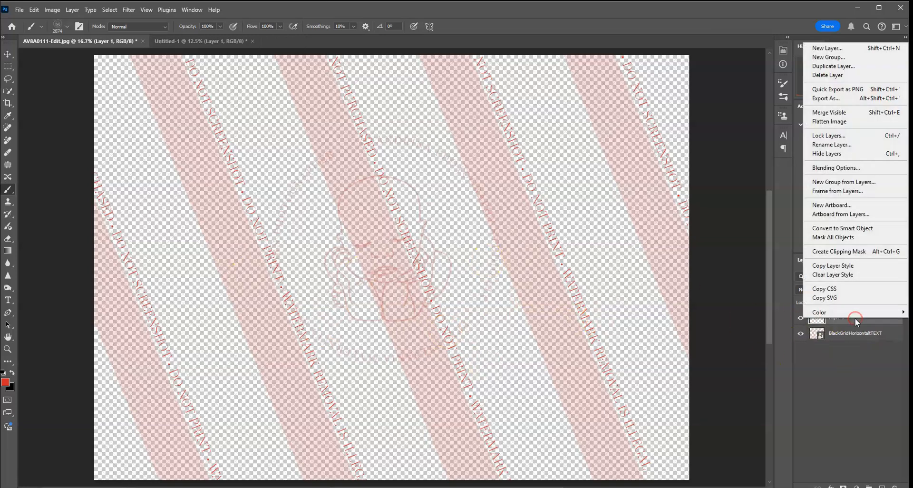
left_click(858, 113)
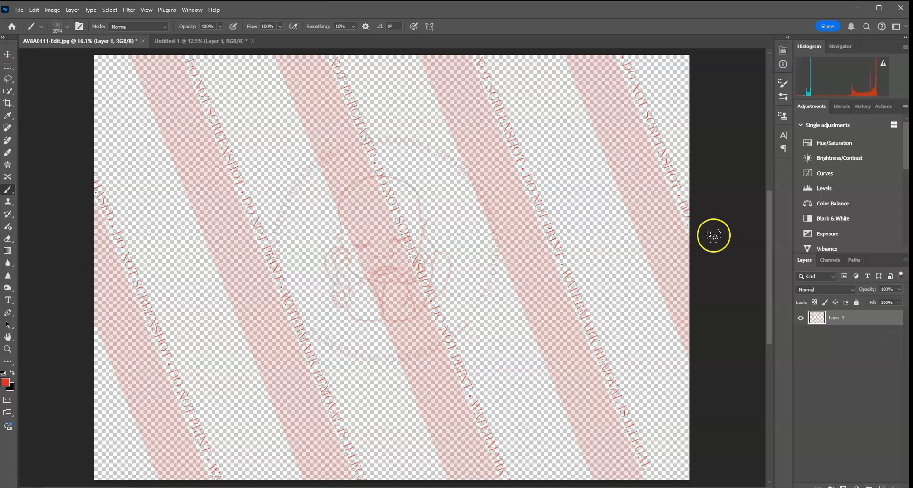
Switch to the Untitled-1 document with the original logo
left_click(195, 42)
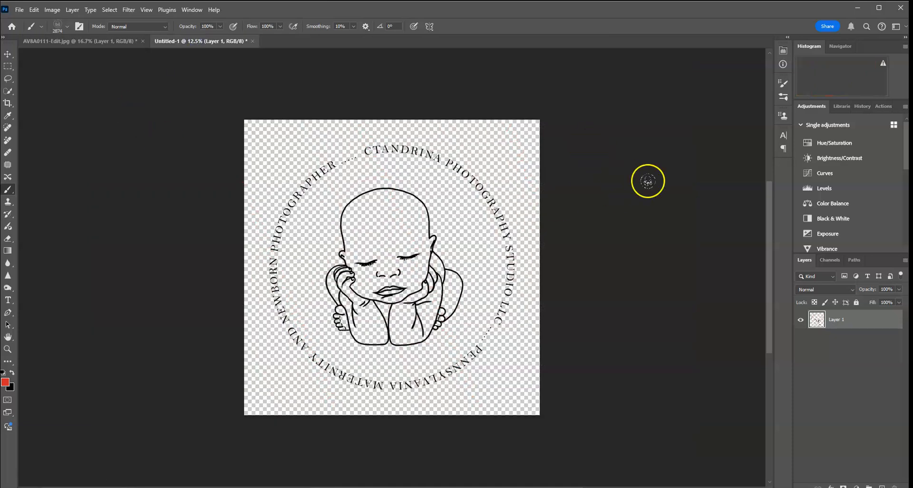